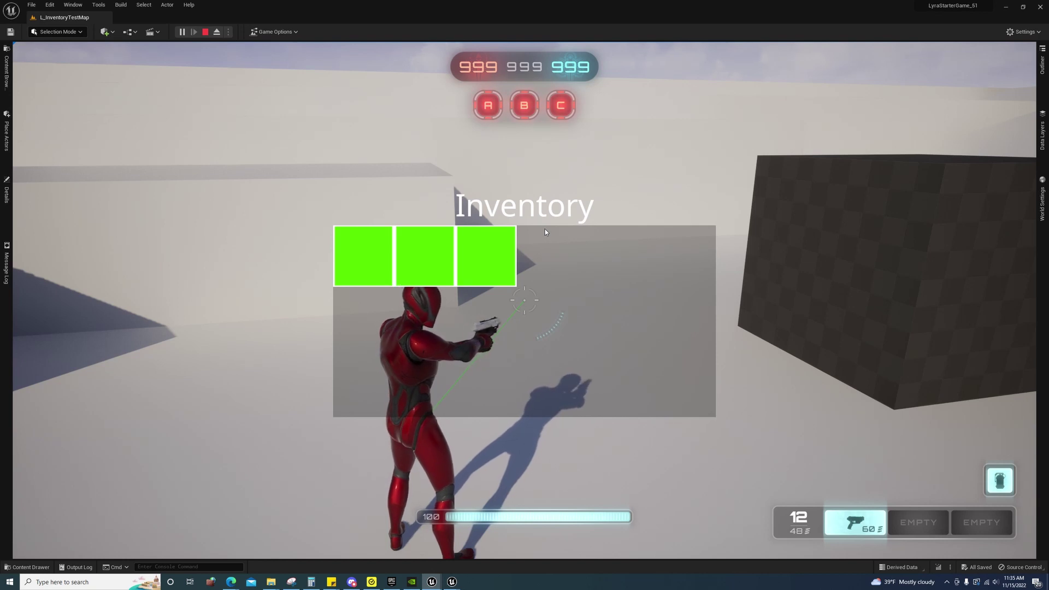
# Close the inventory, run up to a dark checkered cube in the level and interact with it to collect it
pyautogui.press('i')
pyautogui.press('w')
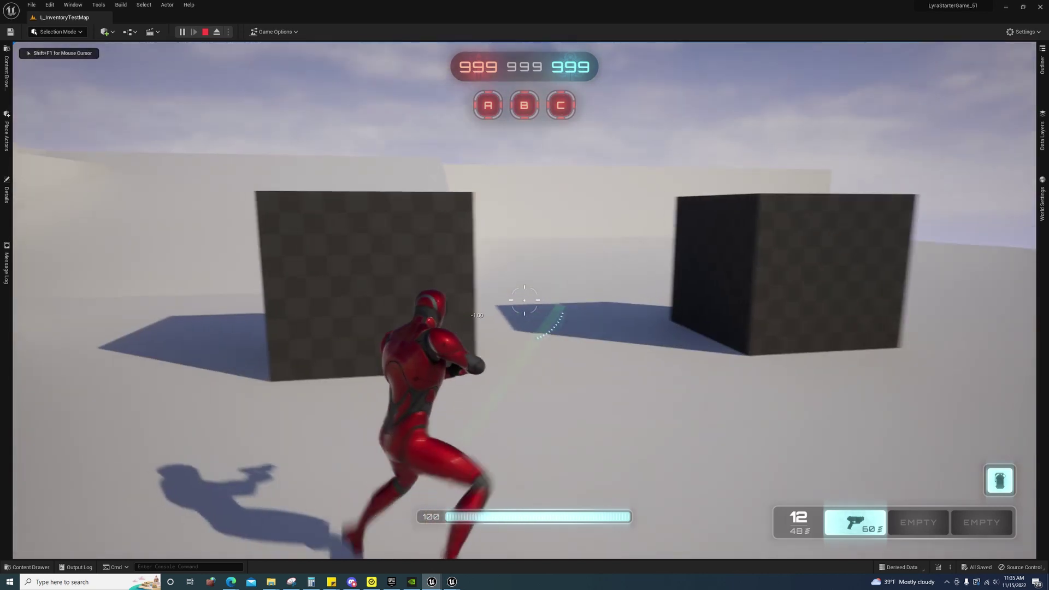
pyautogui.press('w')
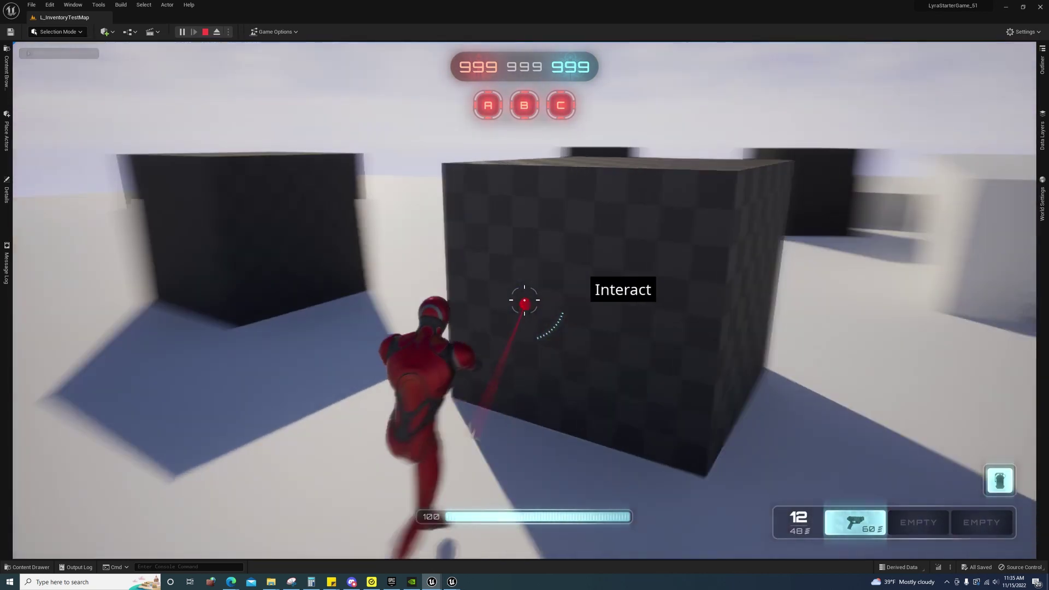
pyautogui.press('w')
pyautogui.press('w')
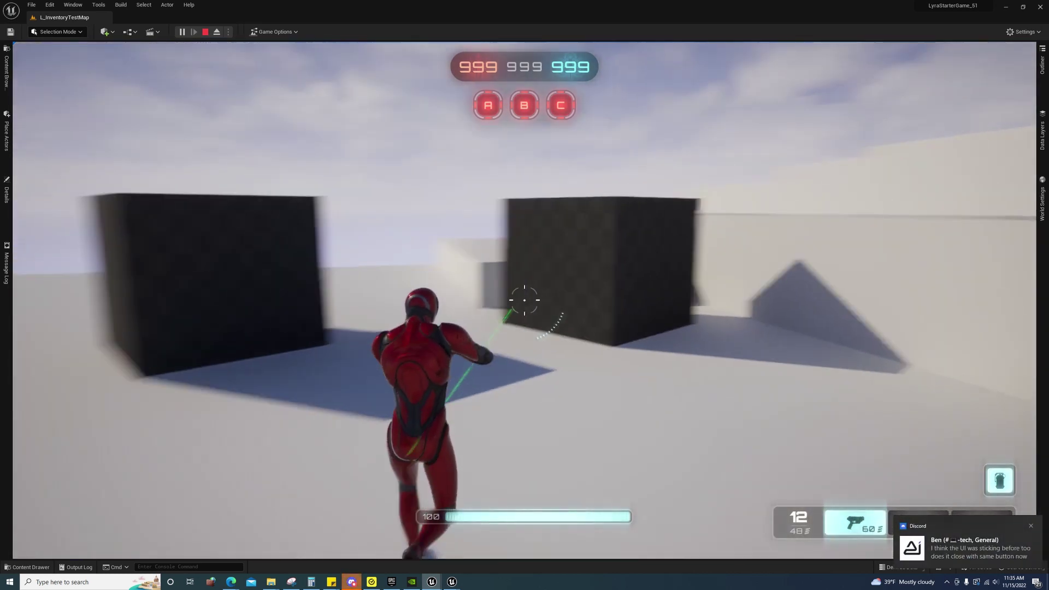
pyautogui.press('w')
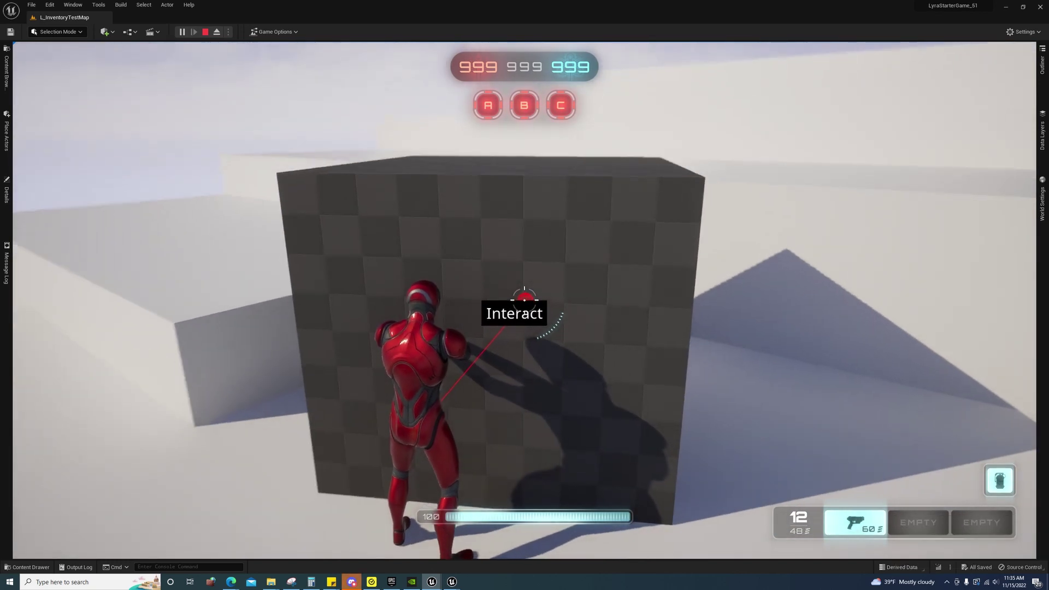
pyautogui.press('a')
pyautogui.press('d')
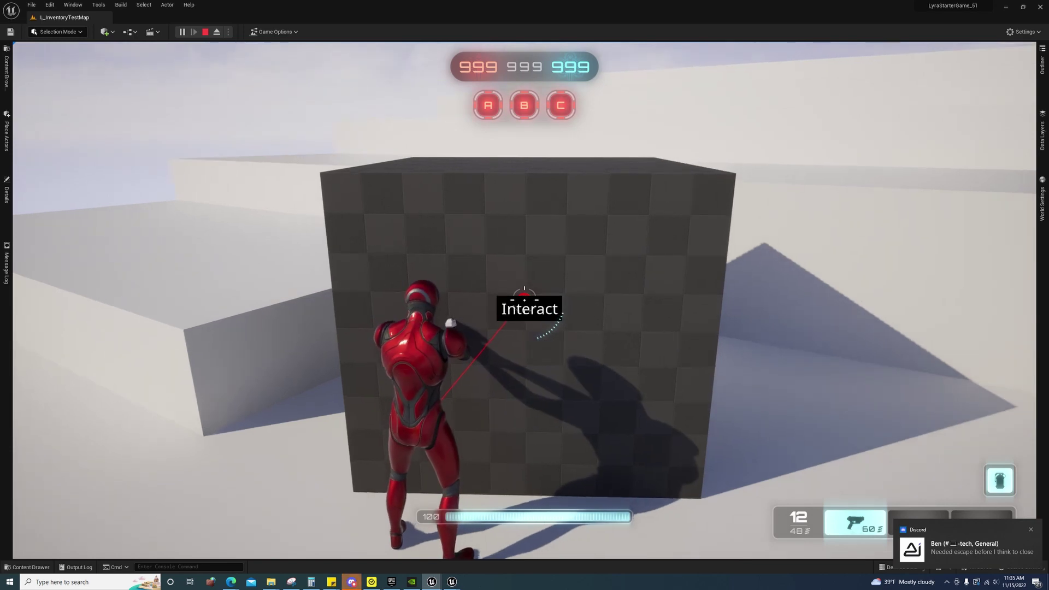
pyautogui.press('e')
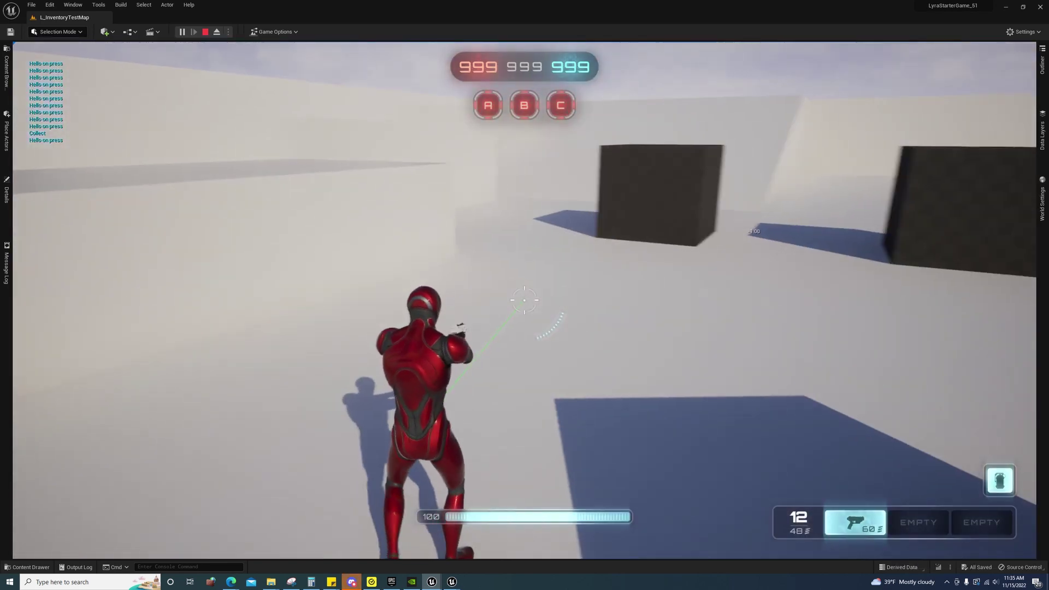
# Run to more of the dark cubes in the level and collect them through the Interact ability
pyautogui.press('w')
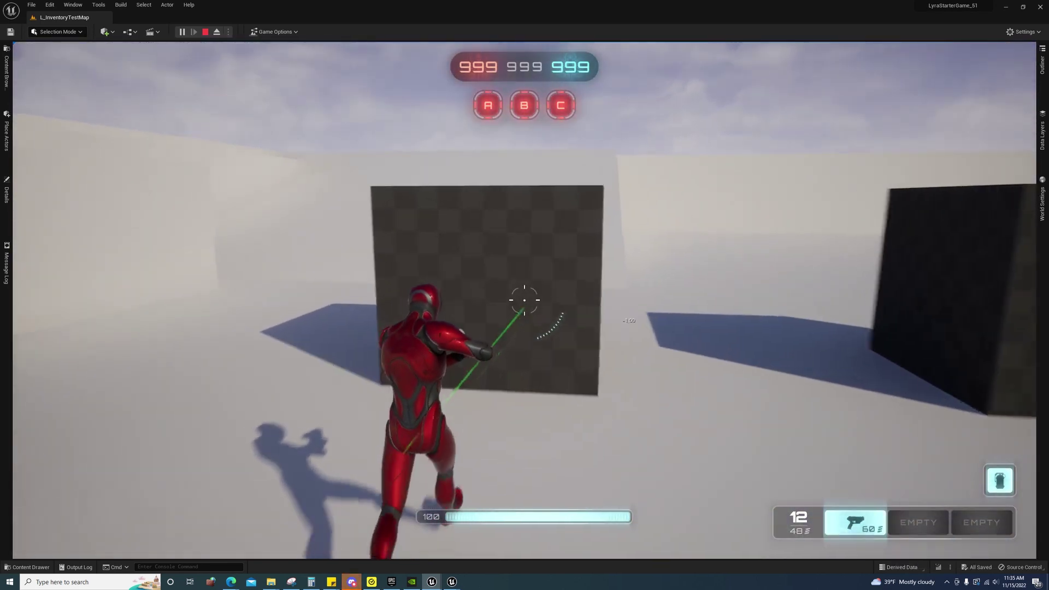
pyautogui.press('e')
pyautogui.press('s')
pyautogui.press('w')
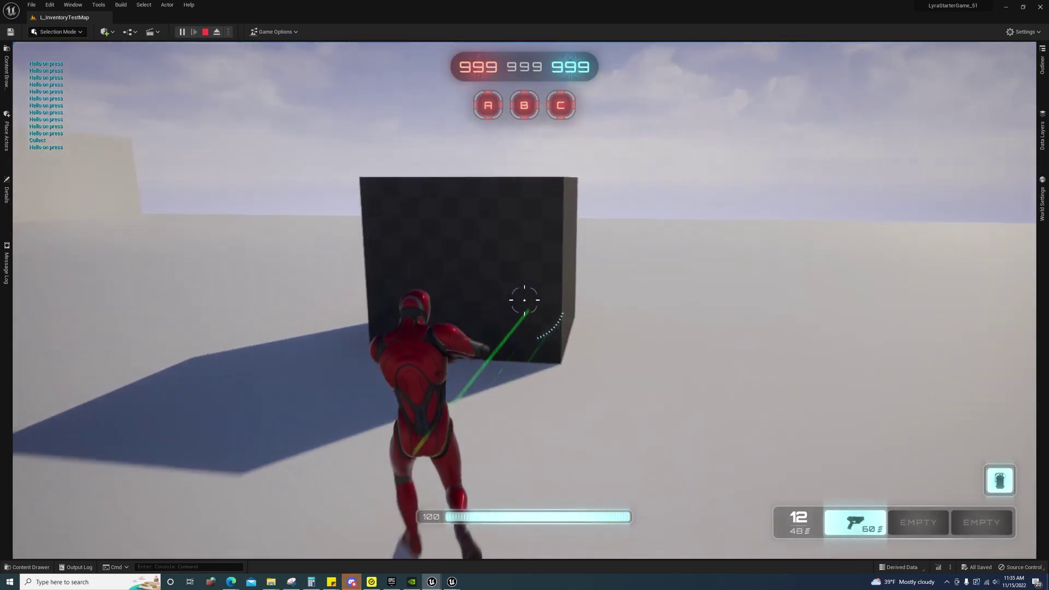
pyautogui.press('s')
pyautogui.press('w')
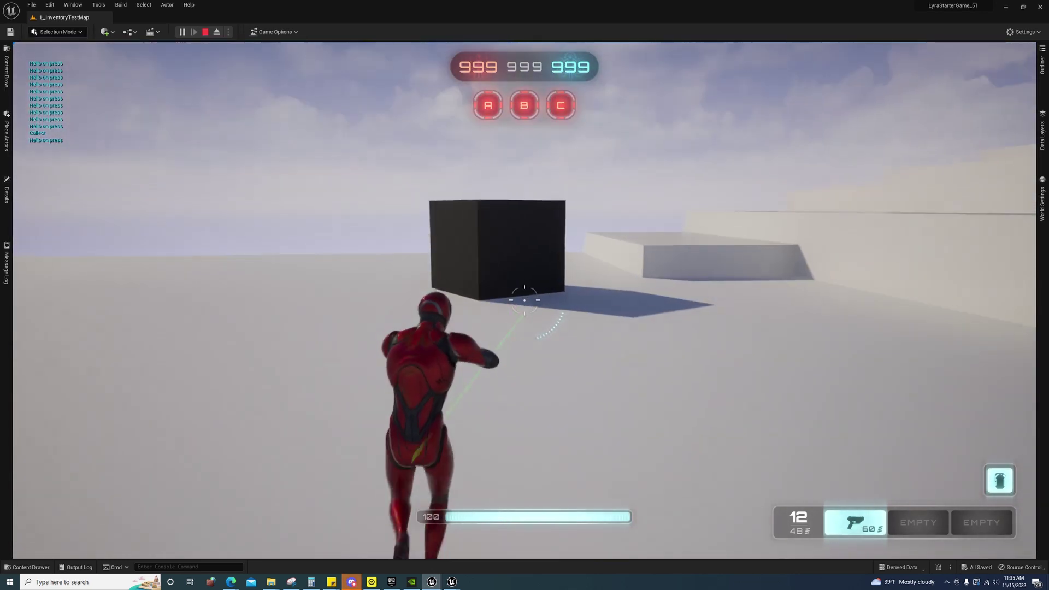
pyautogui.press('w')
pyautogui.press('e')
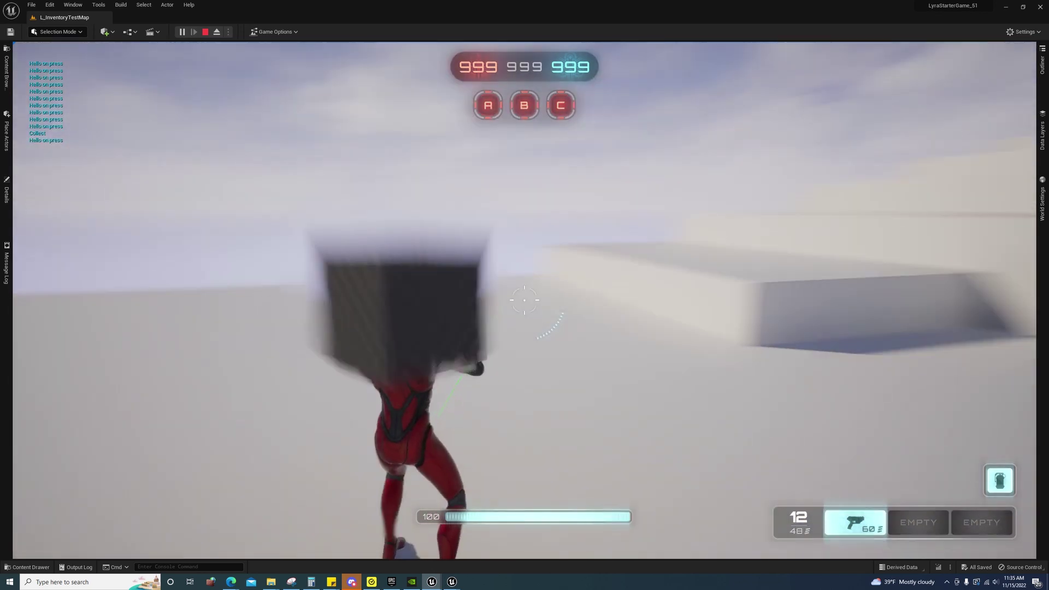
# Jump around the stepped blocks and open the inventory to examine the collected items
pyautogui.press('w')
pyautogui.press('space')
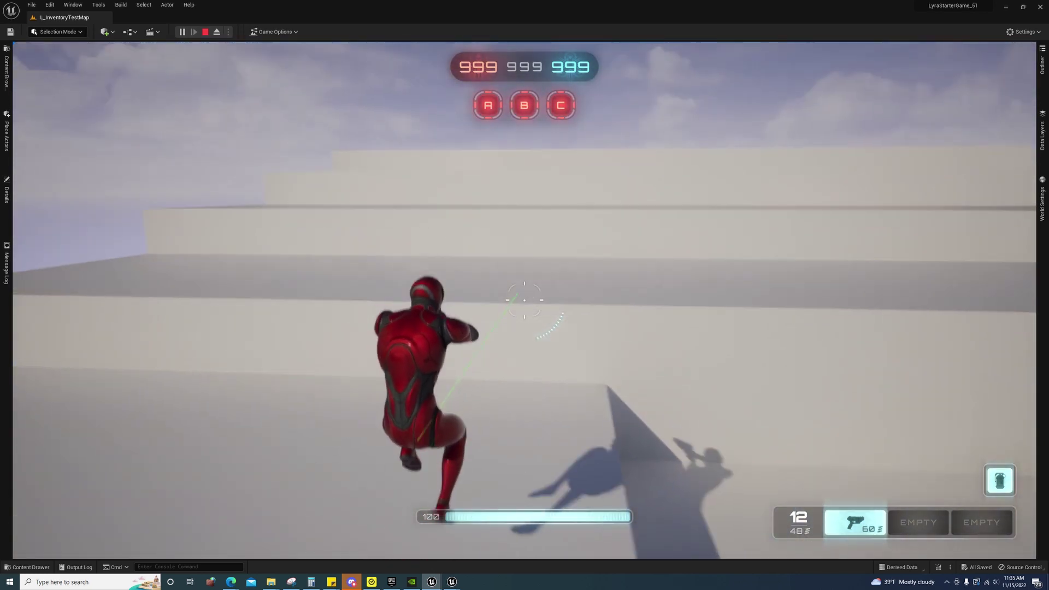
pyautogui.press('space')
pyautogui.press('i')
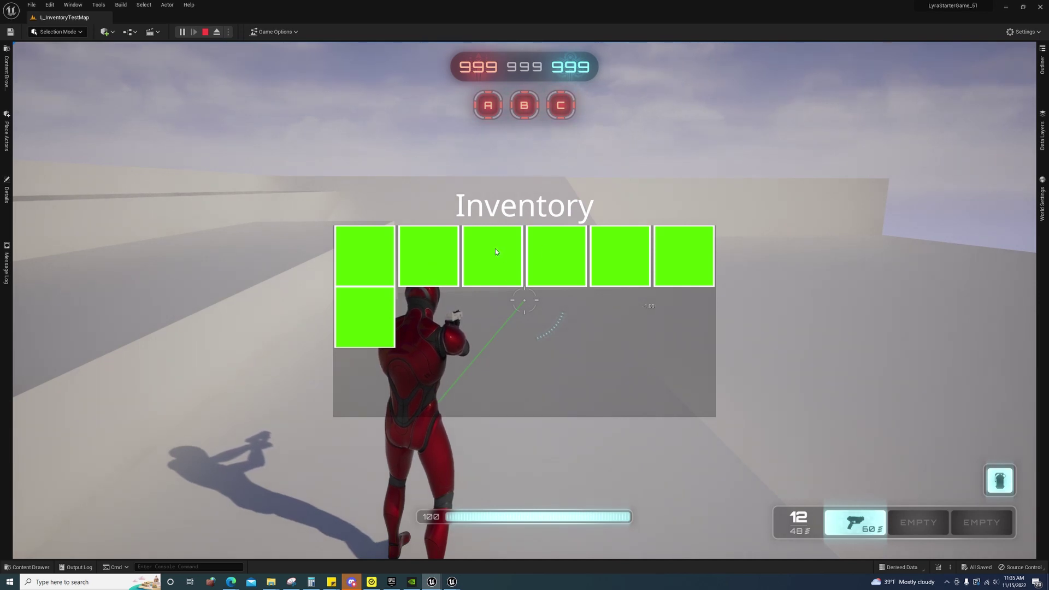
# Close the inventory, move the character around and open the Map screen
pyautogui.press('i')
pyautogui.press('w')
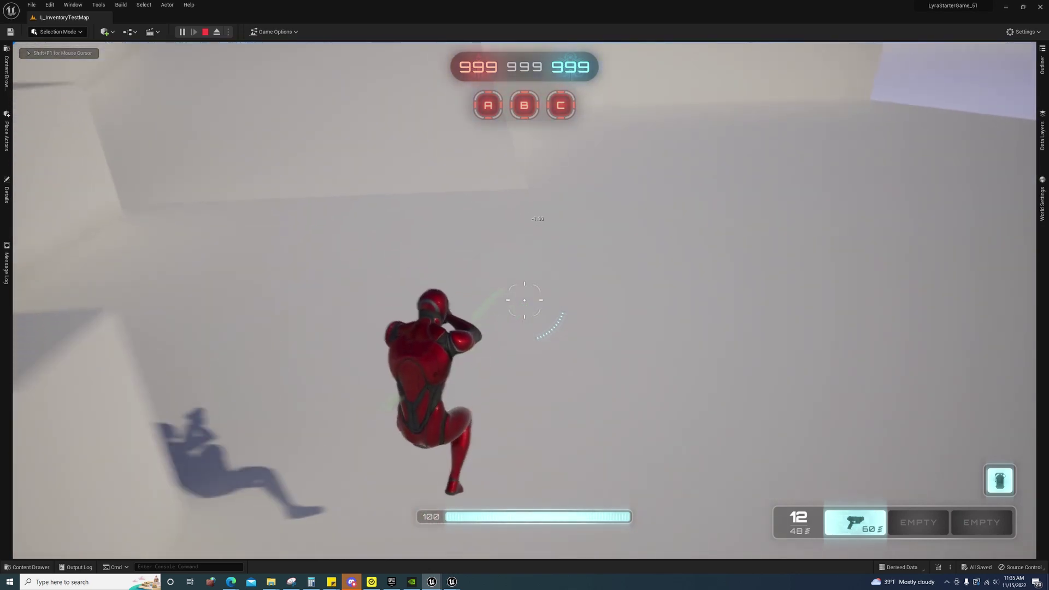
pyautogui.press('shift')
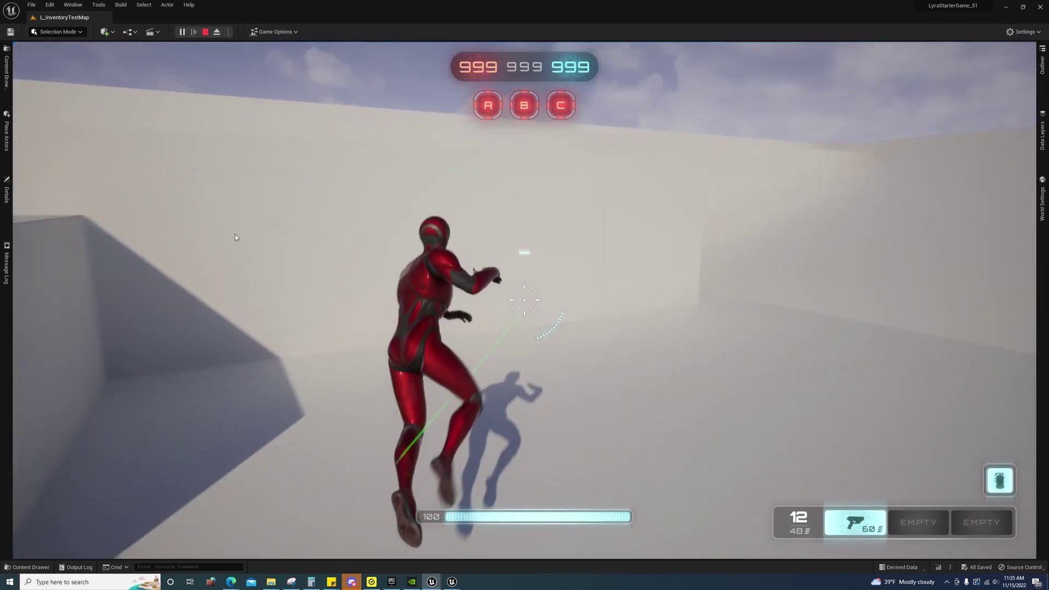
pyautogui.press('m')
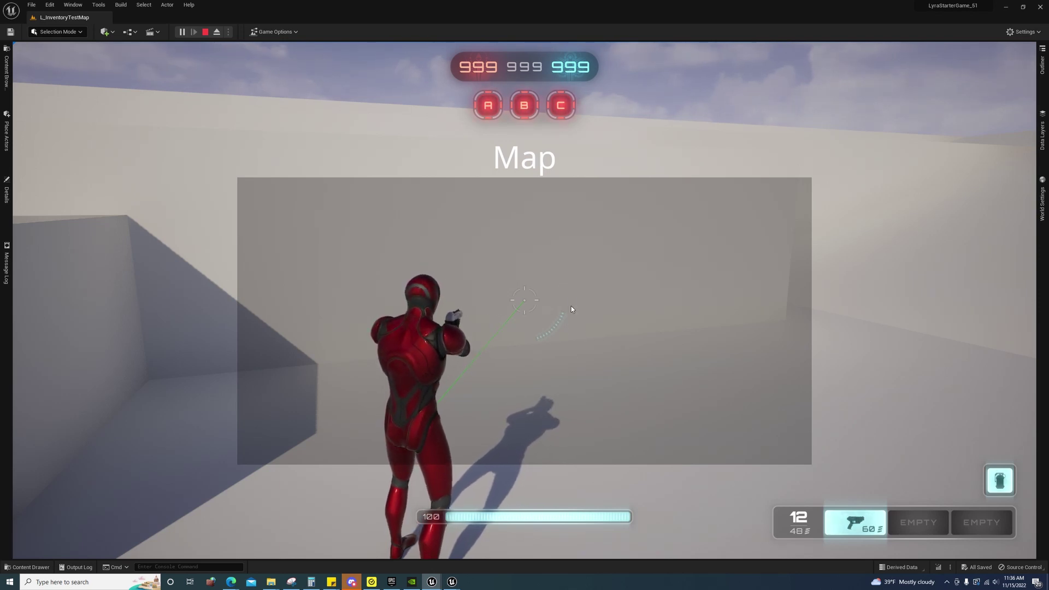
# Restart the play session, open the Map screen again and stop playing
pyautogui.click(206, 33)
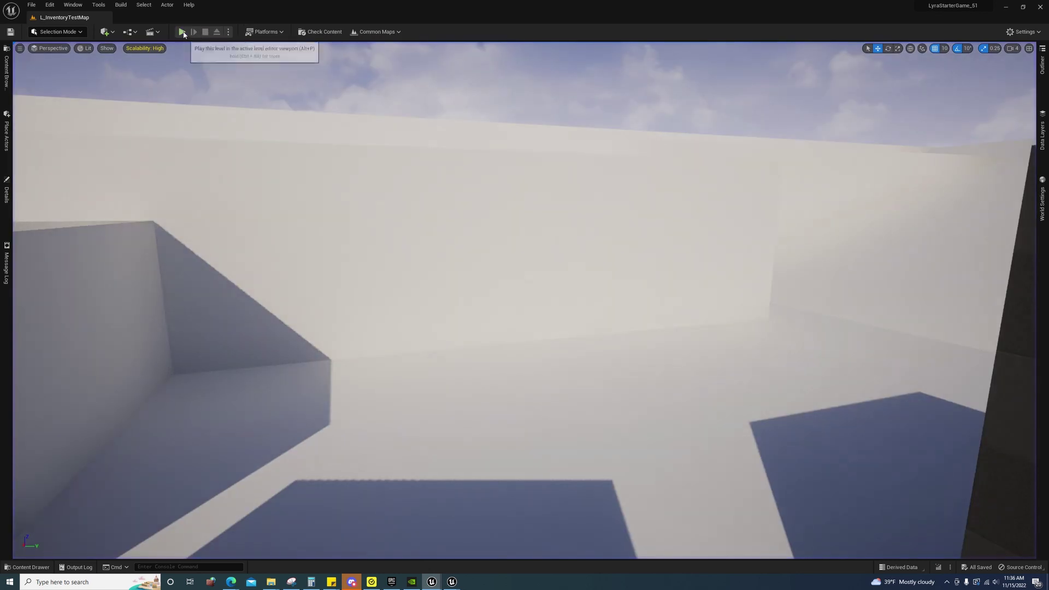
pyautogui.click(183, 33)
pyautogui.press('m')
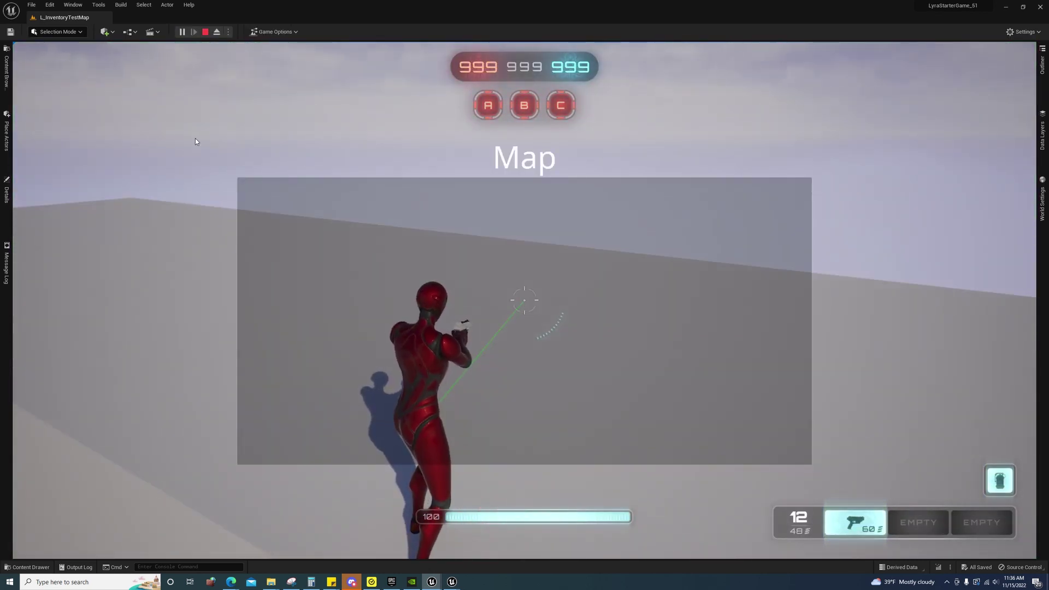
pyautogui.click(206, 33)
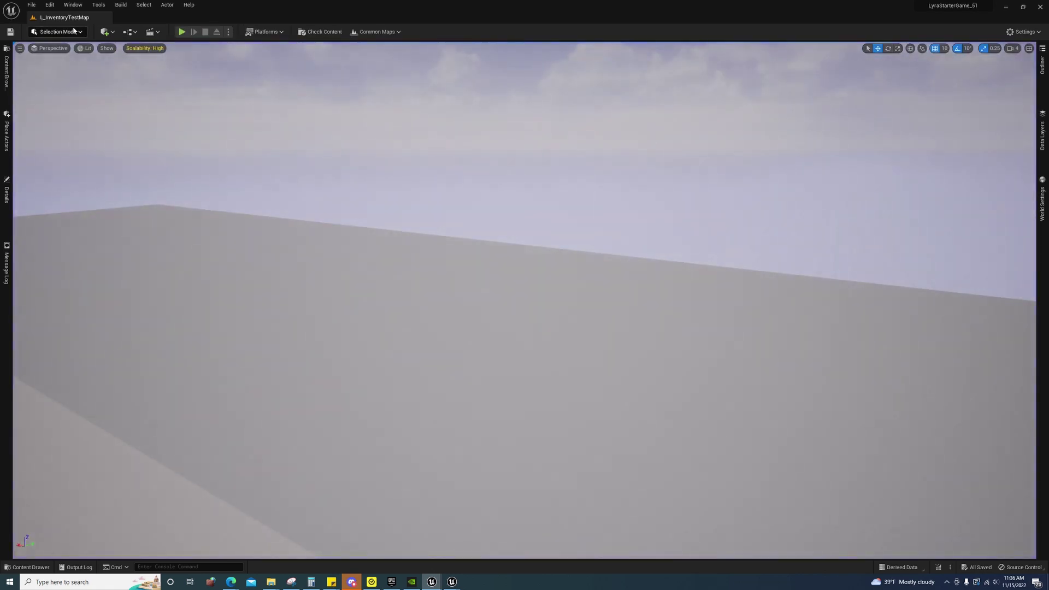
# Play the level again, open the inventory to examine its starting contents and end the session
pyautogui.click(183, 33)
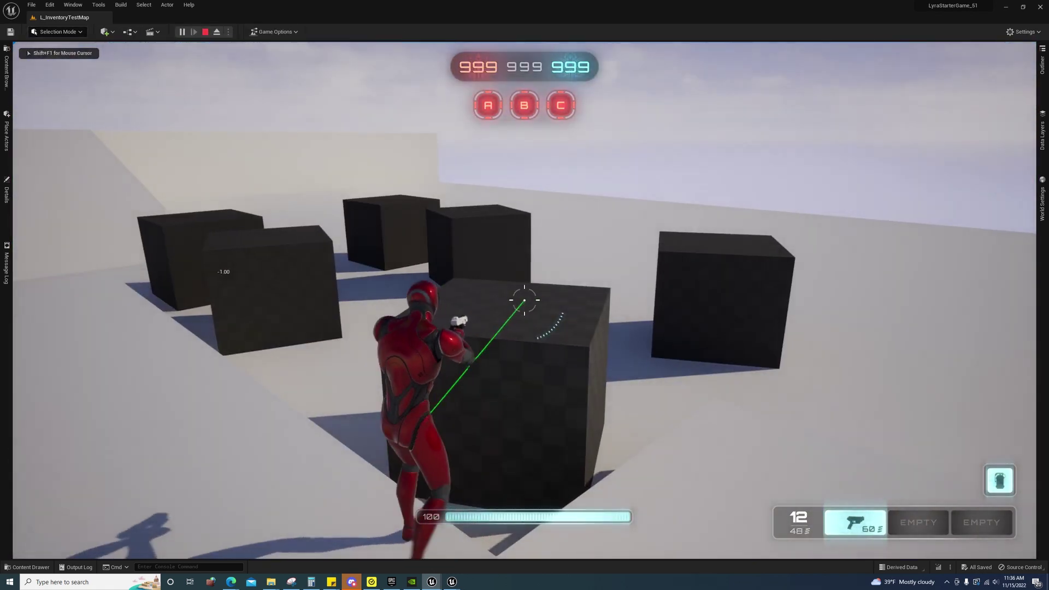
pyautogui.press('i')
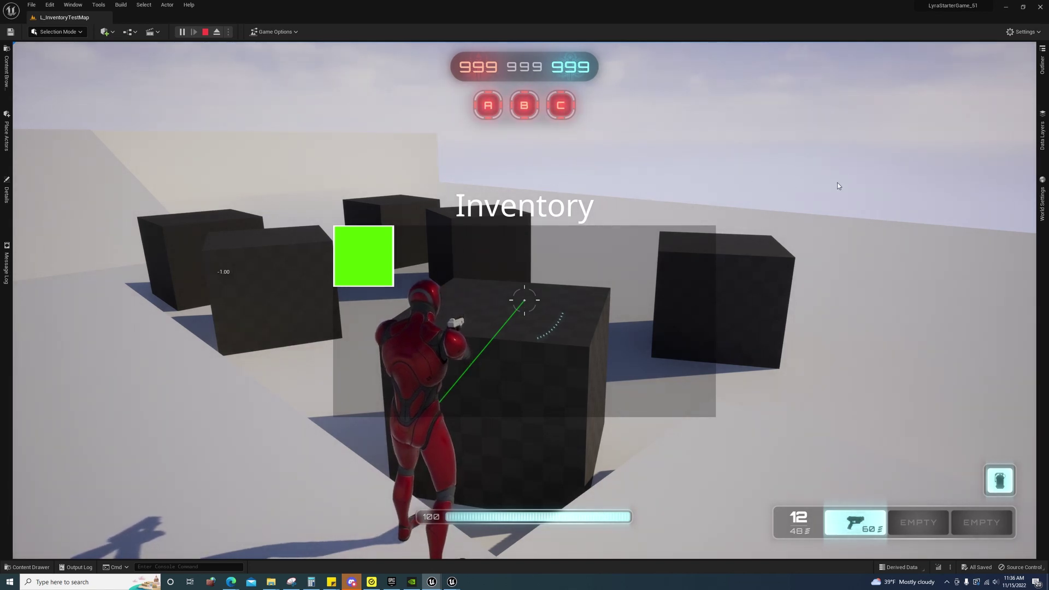
pyautogui.click(206, 33)
# Start a fresh play session and collect the cube near the pale blocks
pyautogui.click(182, 32)
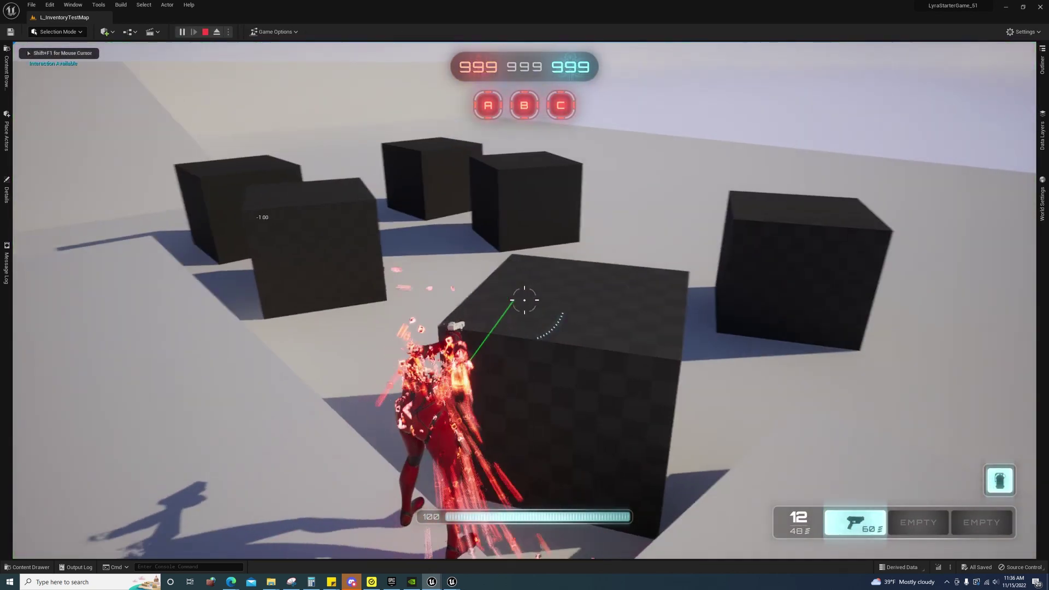
pyautogui.press('w')
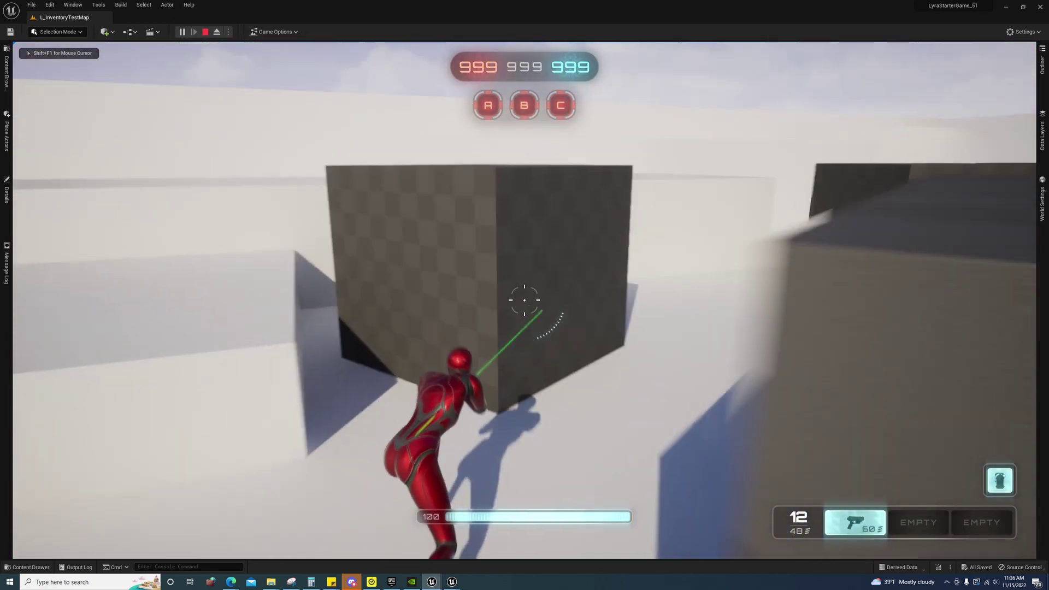
pyautogui.press('e')
pyautogui.press('w')
# Run through the level collecting the remaining cubes, and stop the play session
pyautogui.press('w')
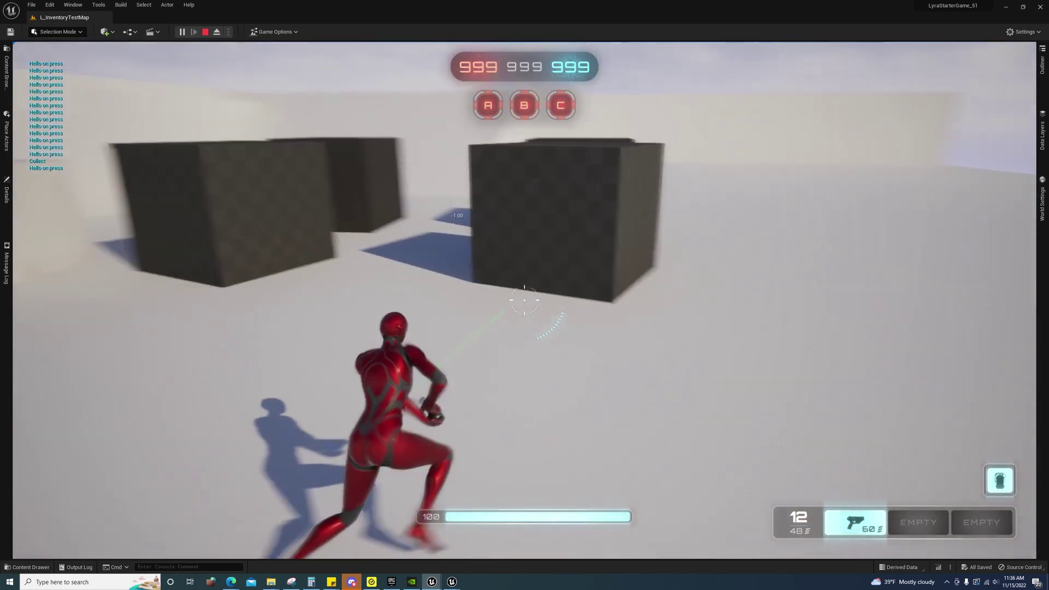
pyautogui.press('e')
pyautogui.press('w')
pyautogui.press('e')
pyautogui.press('w')
pyautogui.press('e')
pyautogui.press('e')
pyautogui.press('e')
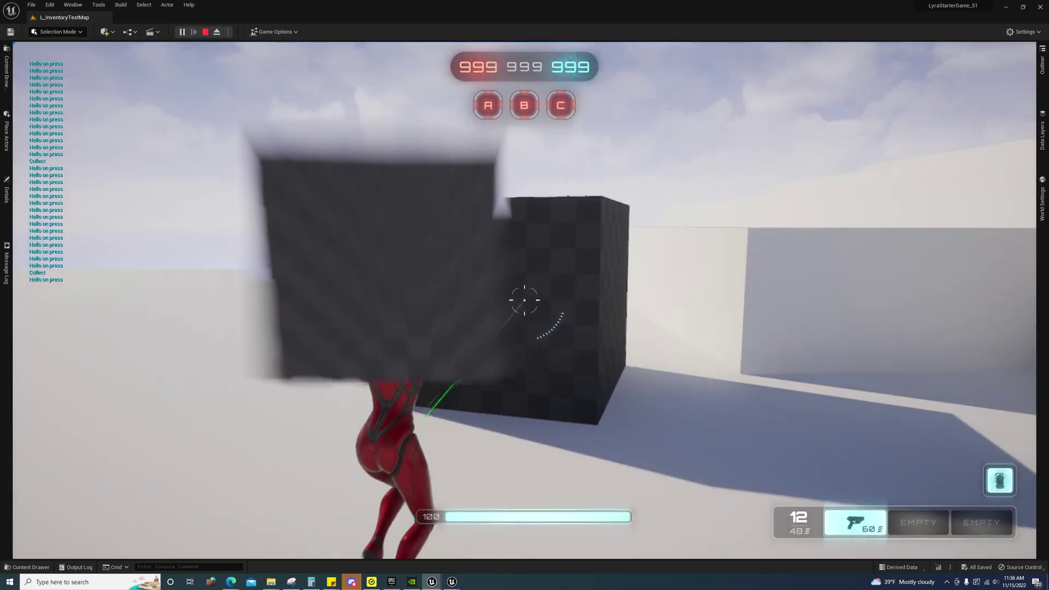
pyautogui.press('e')
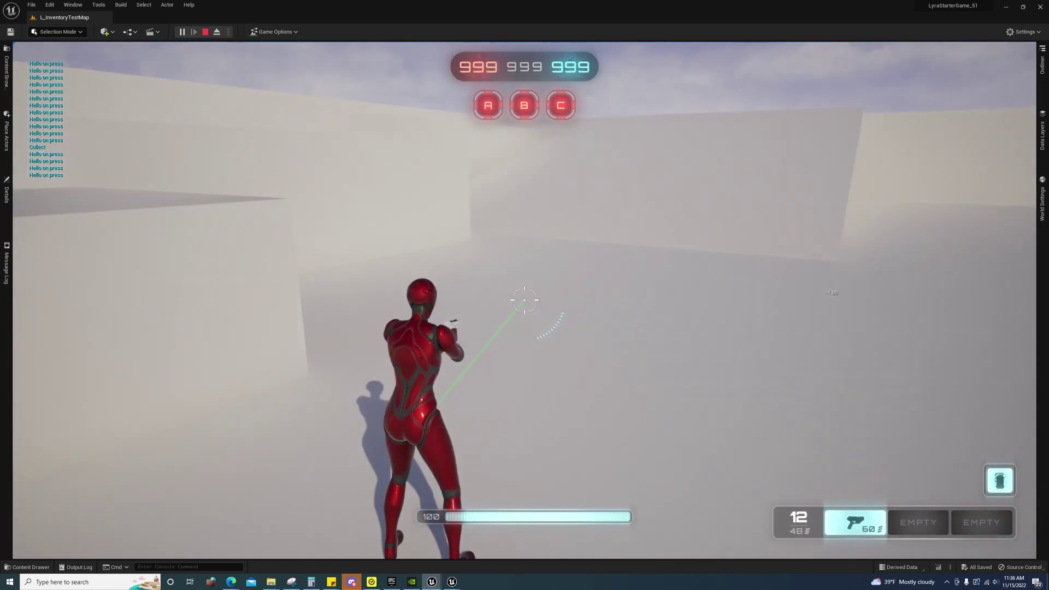
pyautogui.click(205, 33)
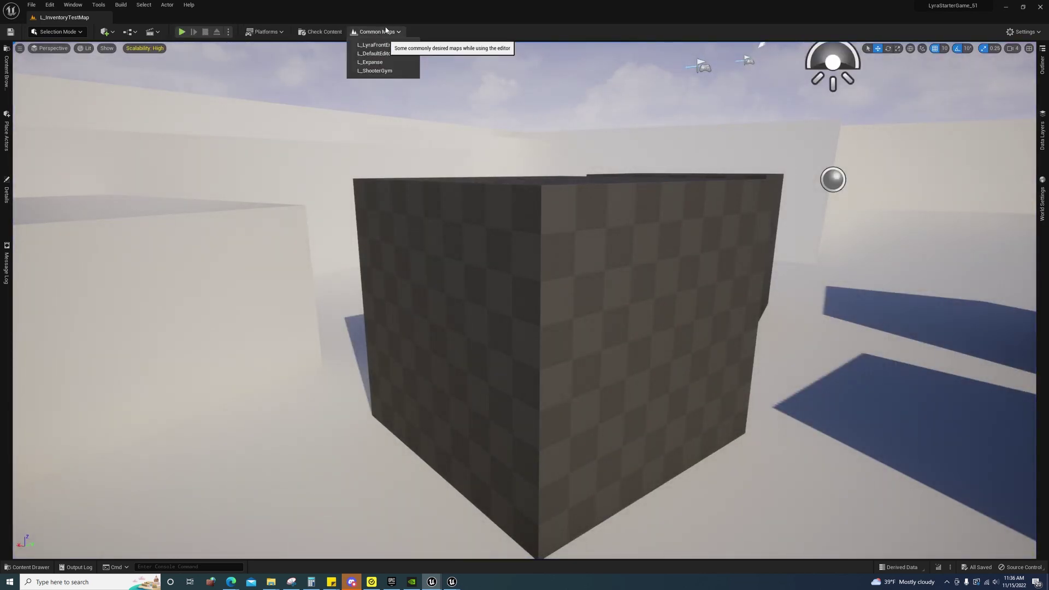
# Browse the project content for levels in the Maps folders of ShooterExplorer Content and ShooterTests Content
pyautogui.click(377, 56)
pyautogui.click(28, 567)
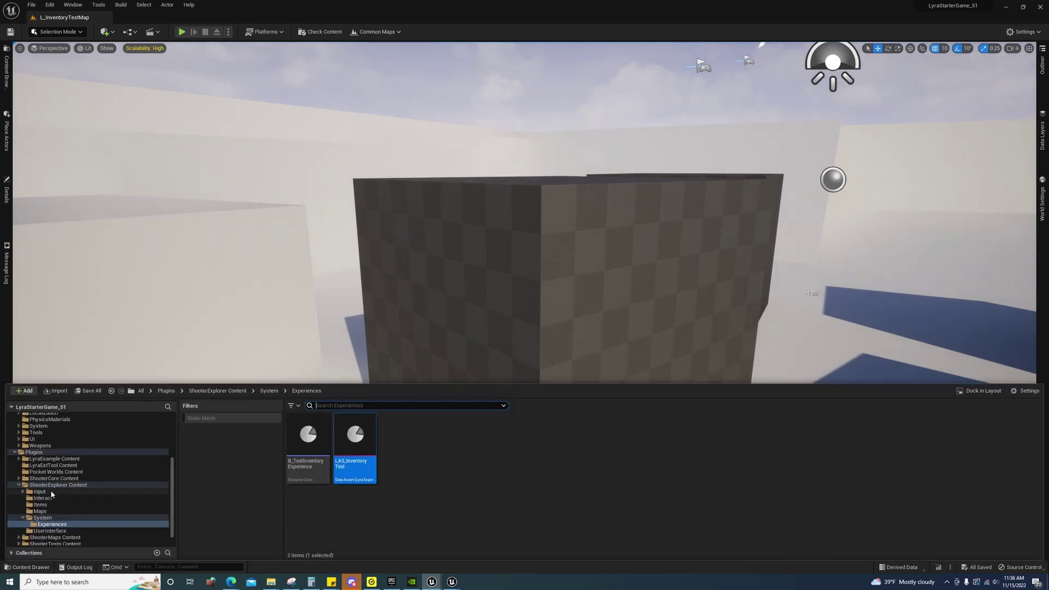
pyautogui.scroll(-2, 66, 494)
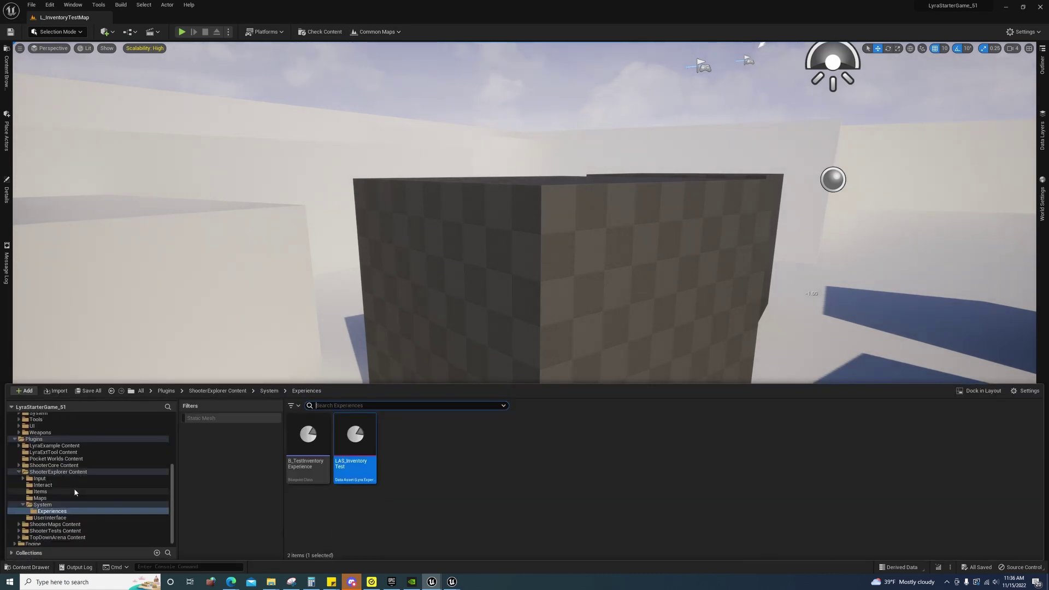
pyautogui.click(41, 497)
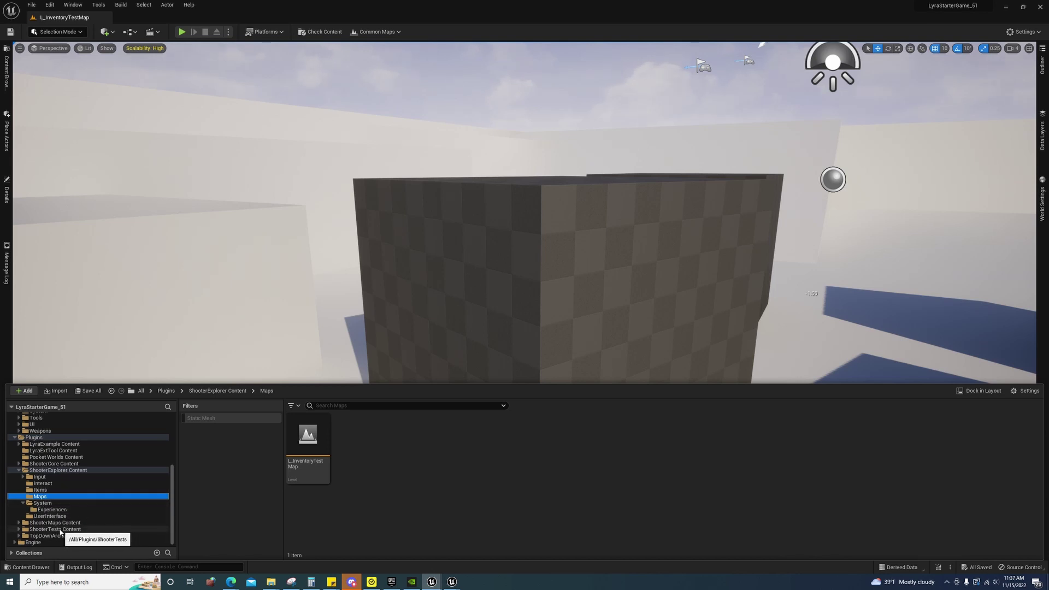
pyautogui.click(61, 530)
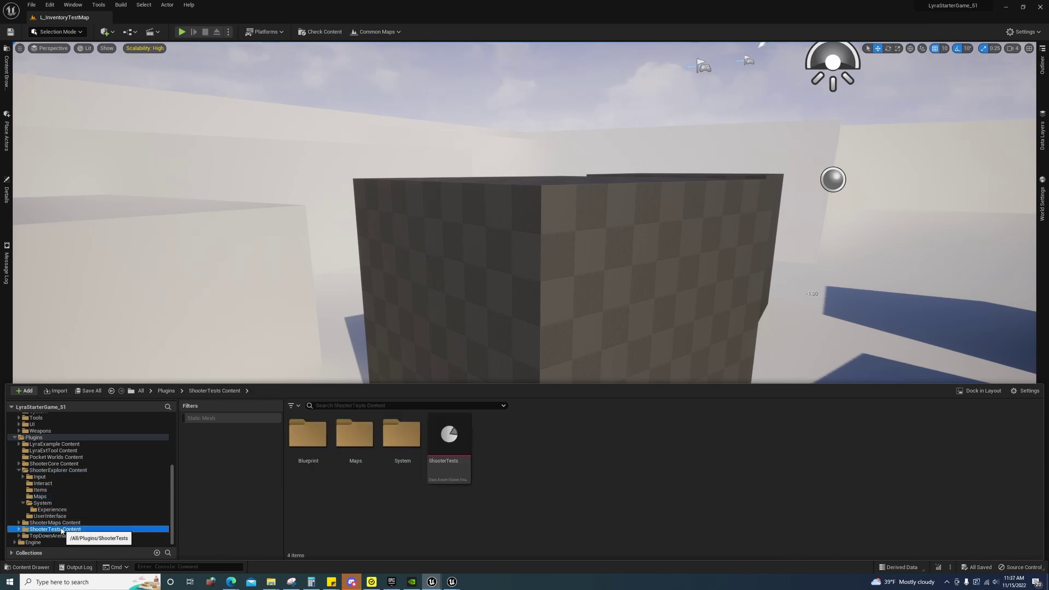
pyautogui.doubleClick(359, 448)
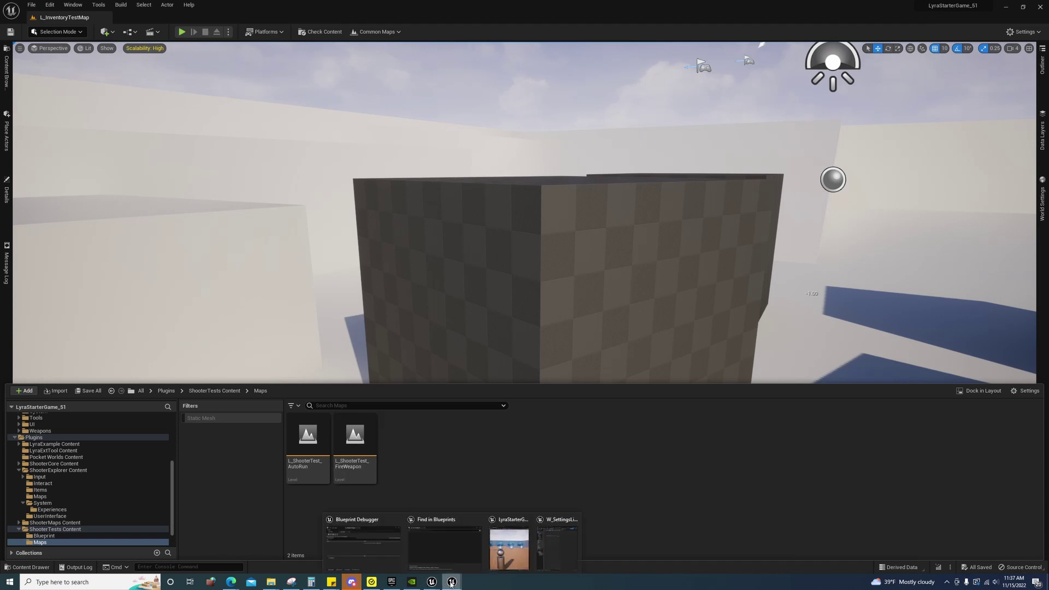
# Switch to the other LyraStarterGame editor window and show the levels in its ShooterMaps Content folder
pyautogui.click(525, 563)
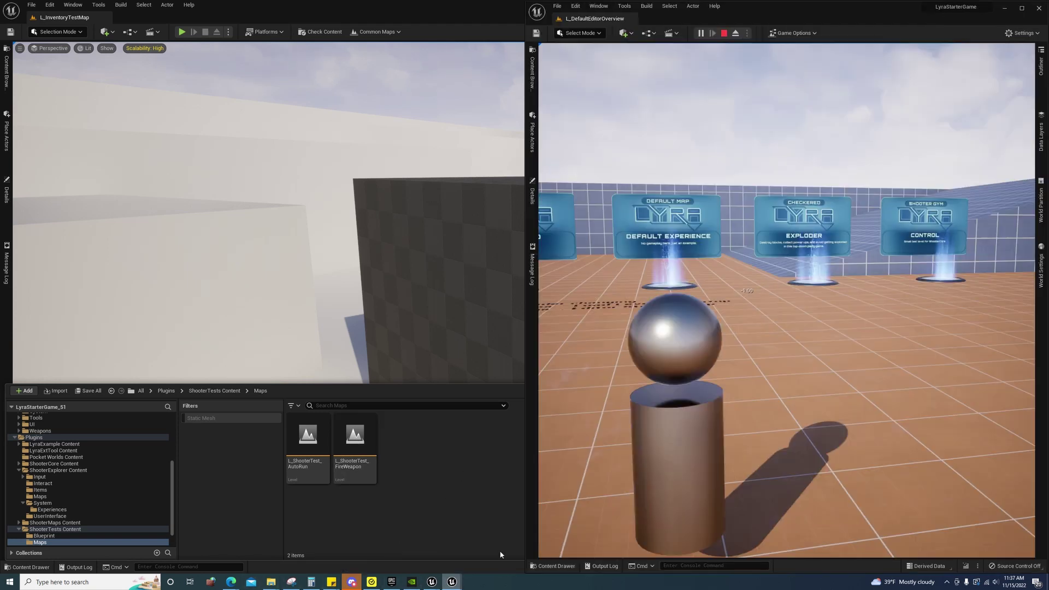
pyautogui.click(561, 567)
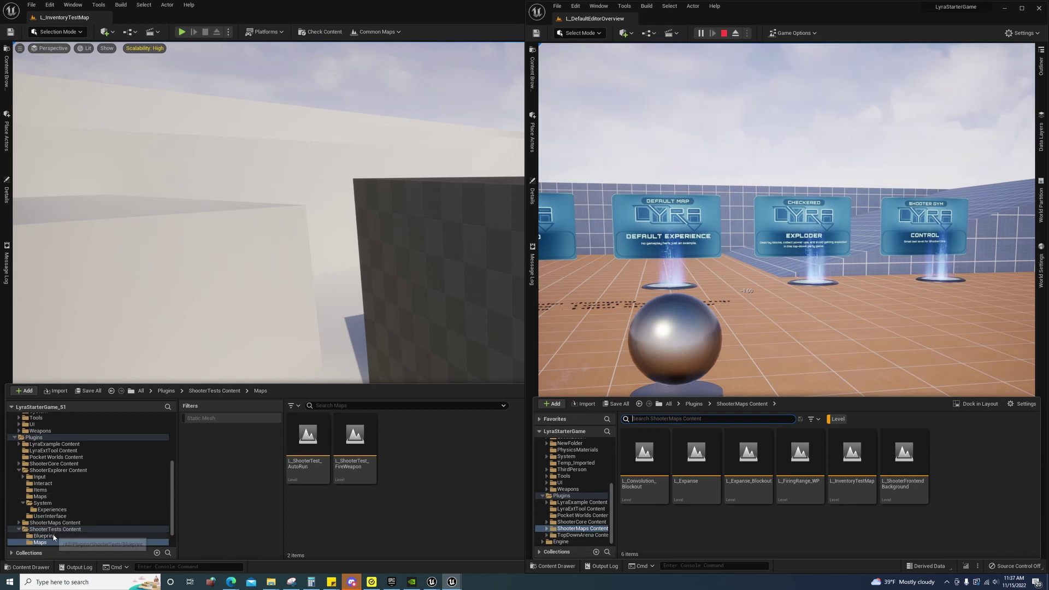
# Return to the LyraStarterGame_51 editor, check the ShooterTests Blueprint folder and show the ShooterExplorer Content folder
pyautogui.click(53, 536)
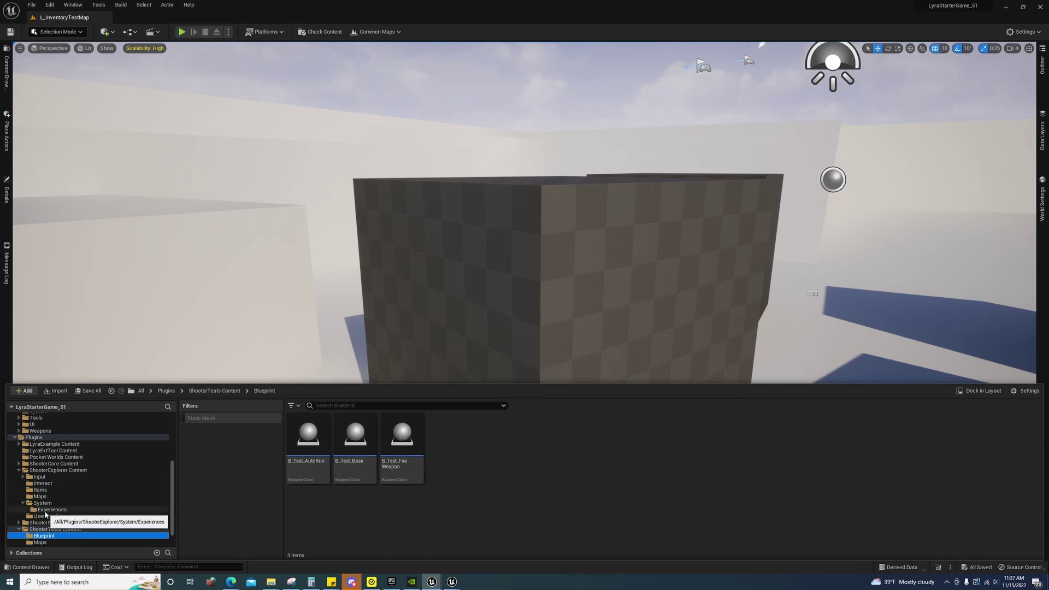
pyautogui.click(47, 510)
pyautogui.click(58, 471)
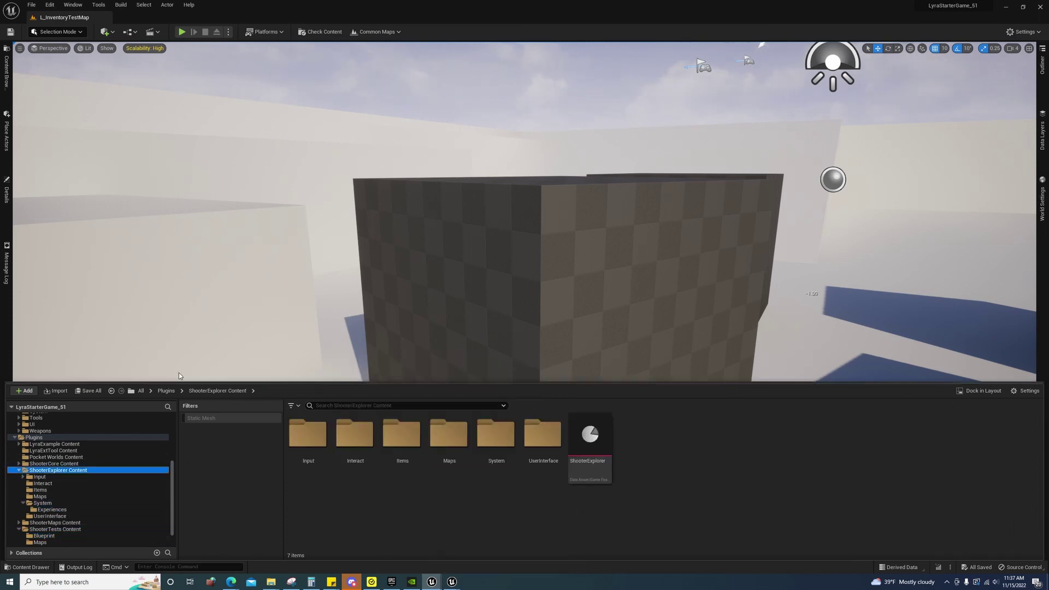
# Open the Maps & Modes project settings and locate the Editor Startup Map asset in the project content
pyautogui.moveTo(260, 335); pyautogui.dragTo(286, 388, button='right')
pyautogui.click(30, 567)
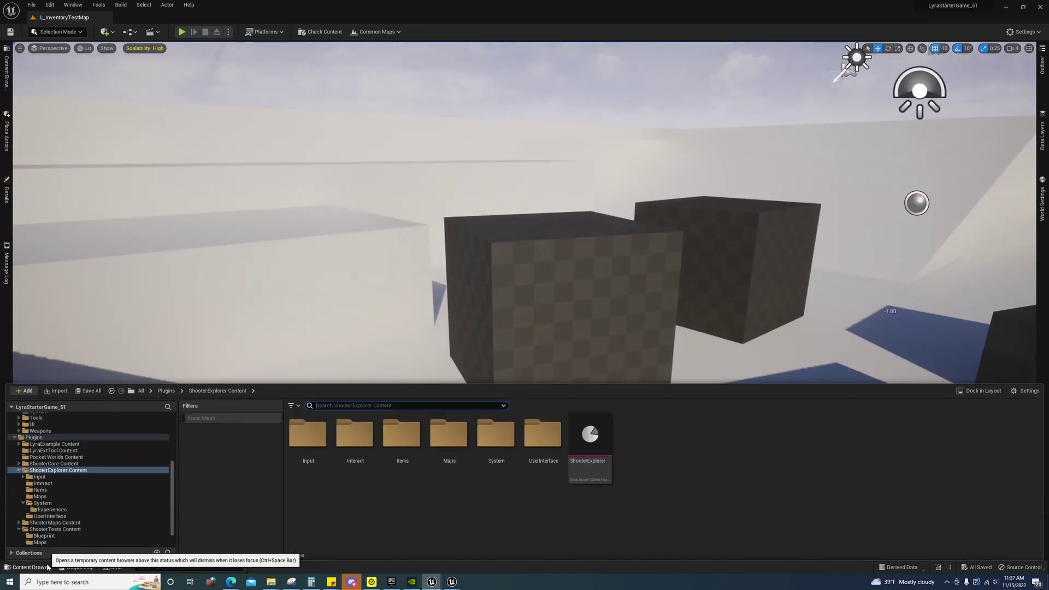
pyautogui.click(49, 5)
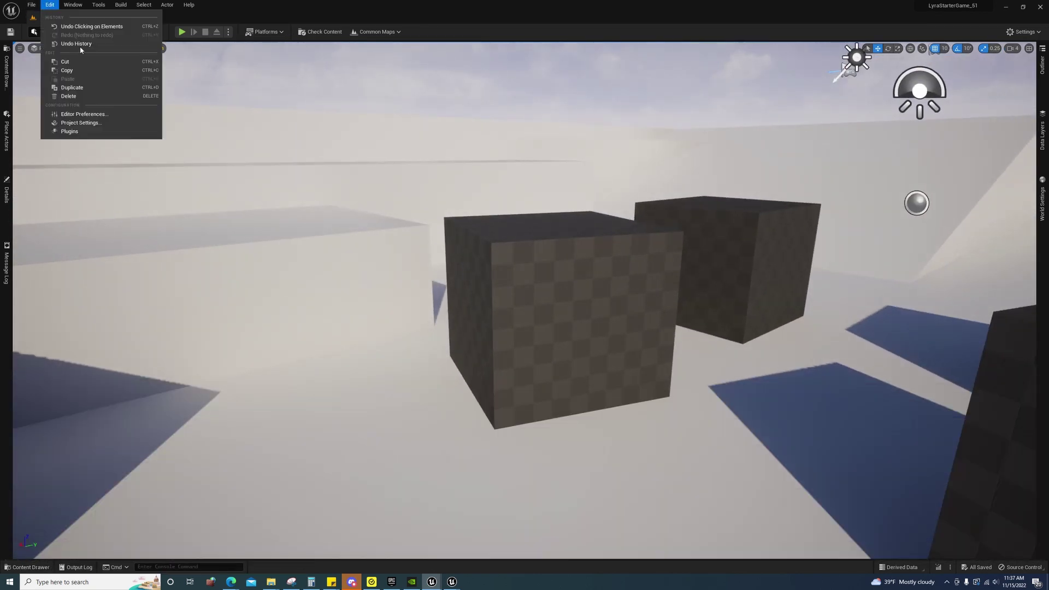
pyautogui.click(86, 127)
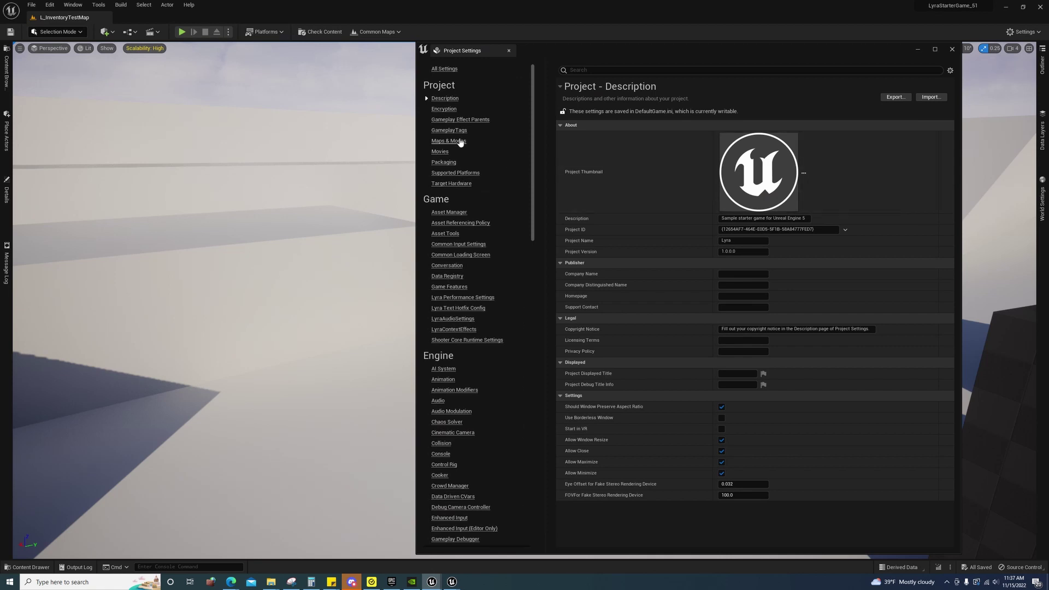
pyautogui.click(443, 141)
pyautogui.click(758, 191)
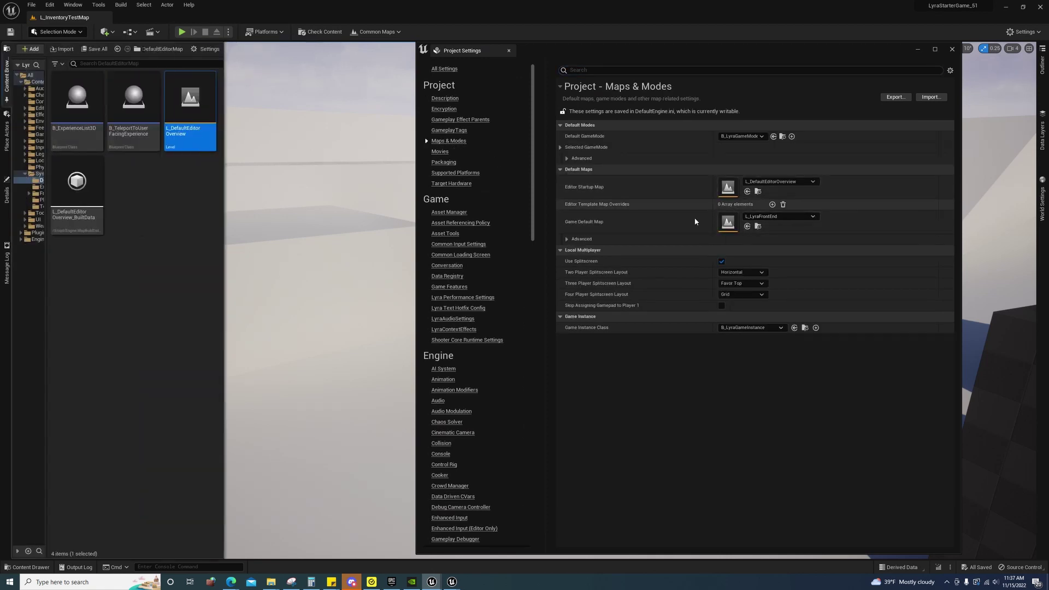
# Open the L_DefaultEditorOverview level, minimize the project settings window and start a play session
pyautogui.doubleClick(190, 107)
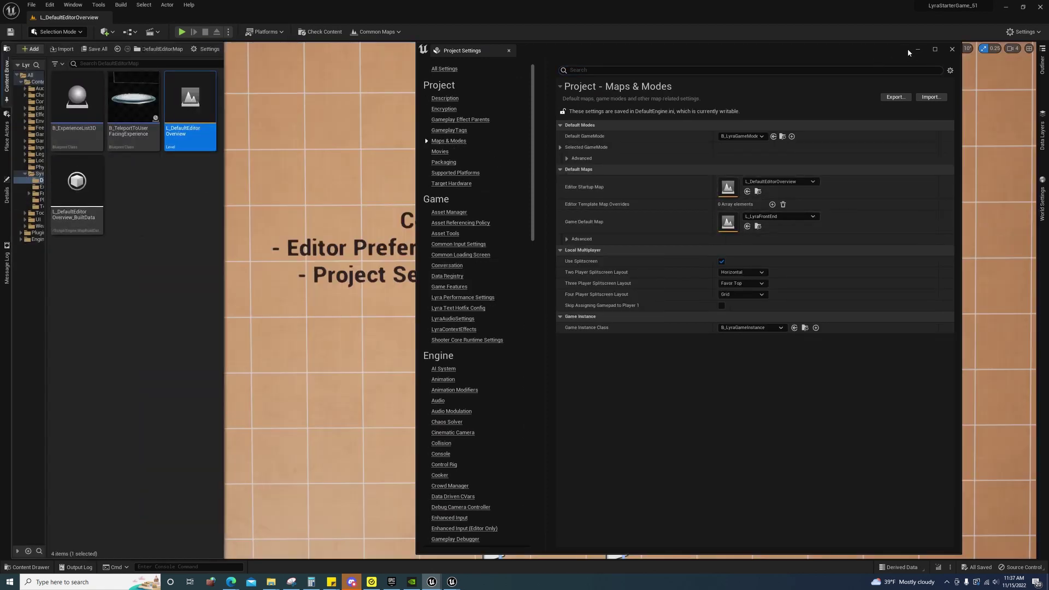
pyautogui.click(918, 48)
pyautogui.click(182, 32)
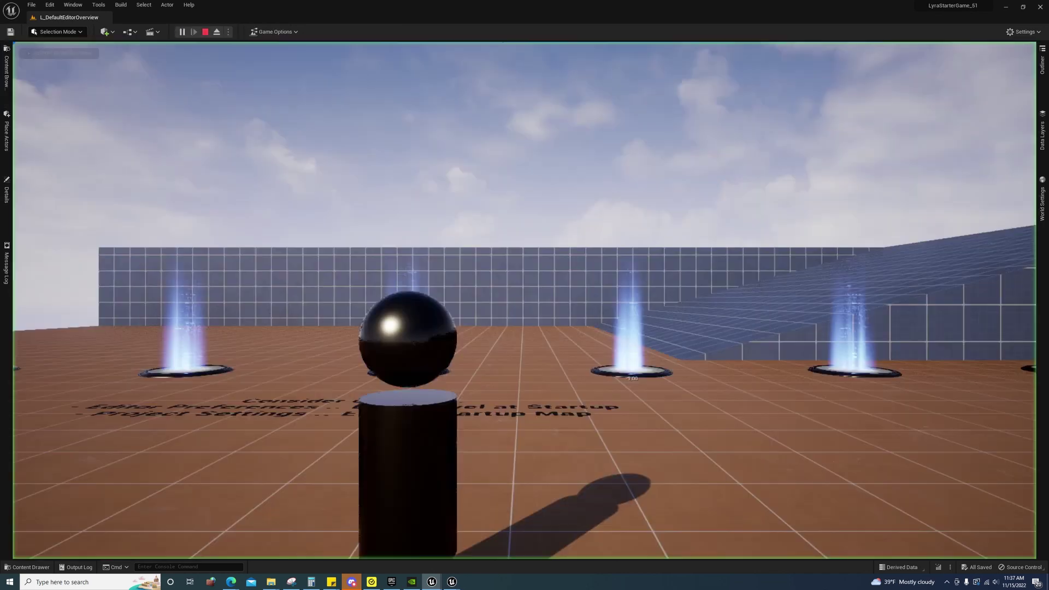
# Walk the character along the row of experience portals and examine their signs, from Exploder Multiplayer to Convolution Control
pyautogui.press('w')
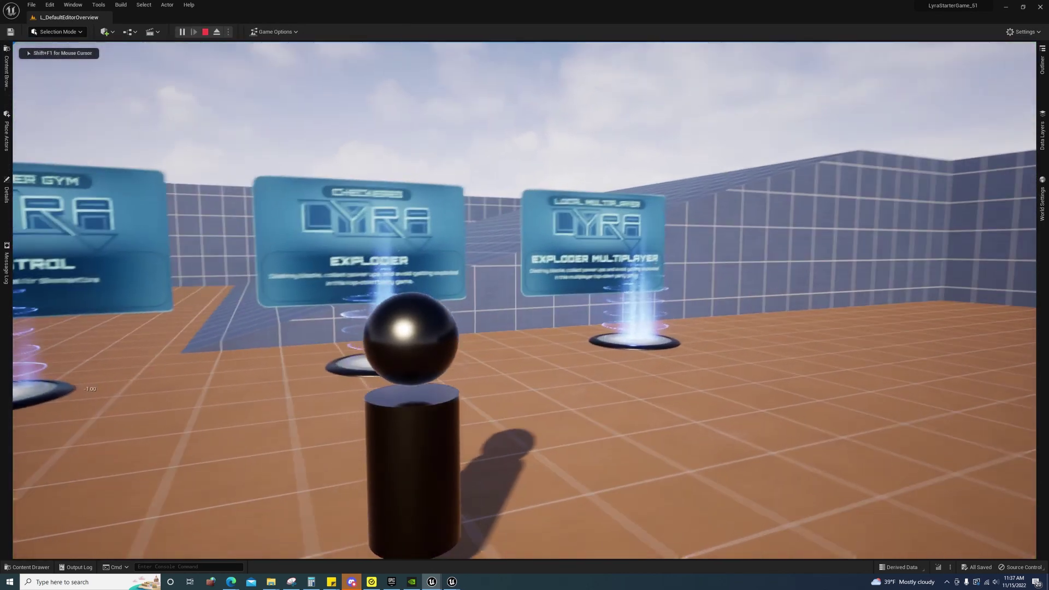
pyautogui.press('a')
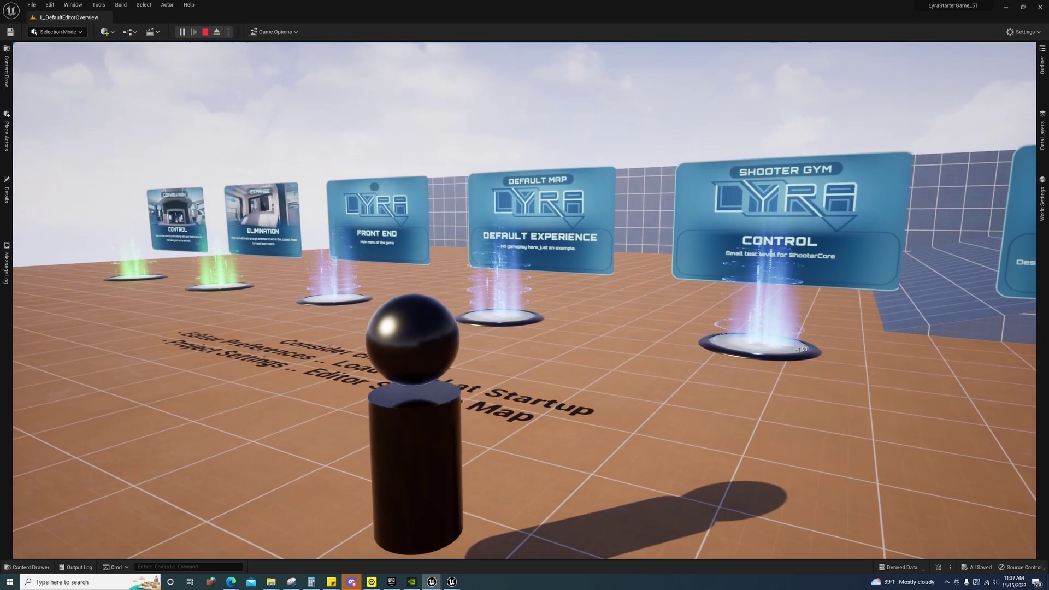
pyautogui.press('w')
pyautogui.press('d')
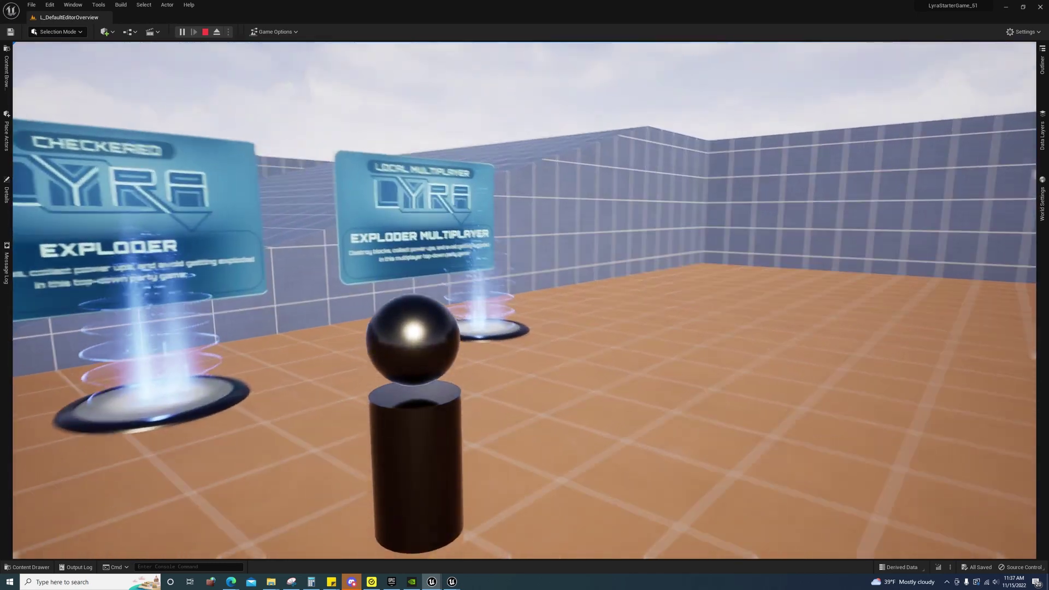
pyautogui.press('d')
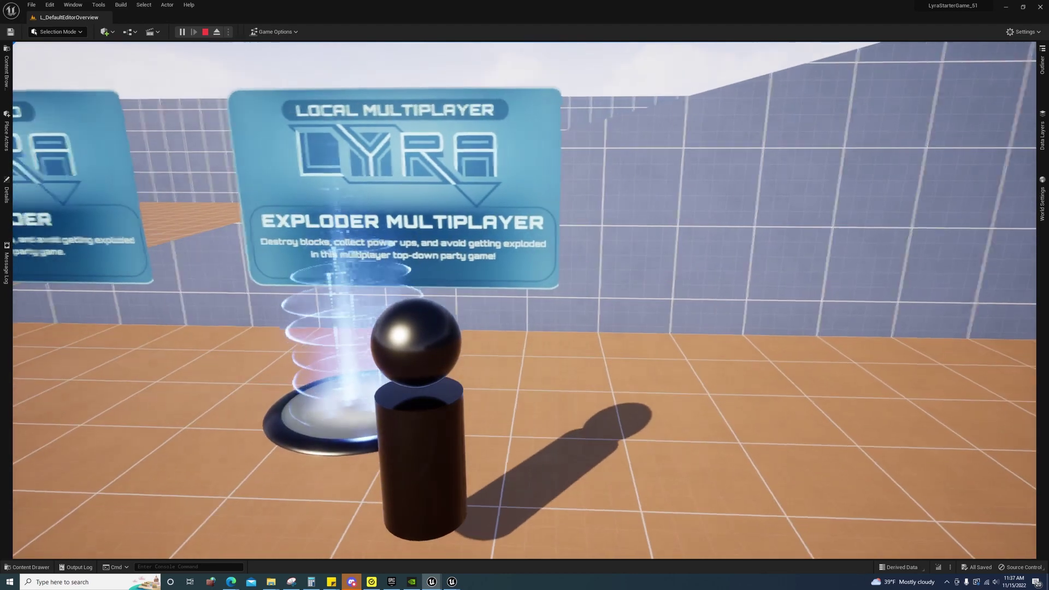
pyautogui.press('a')
pyautogui.press('w')
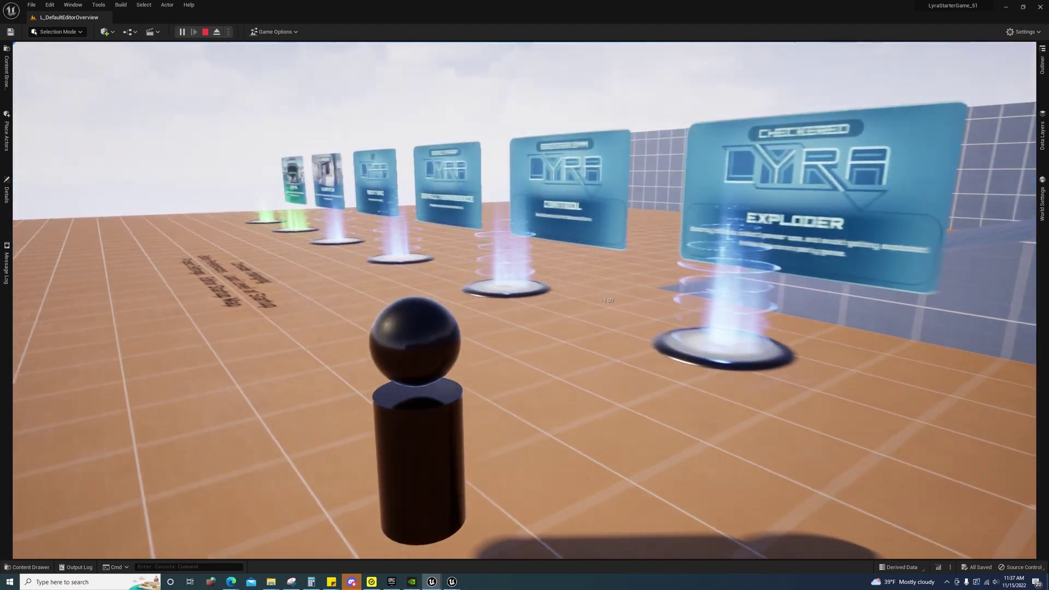
pyautogui.press('a')
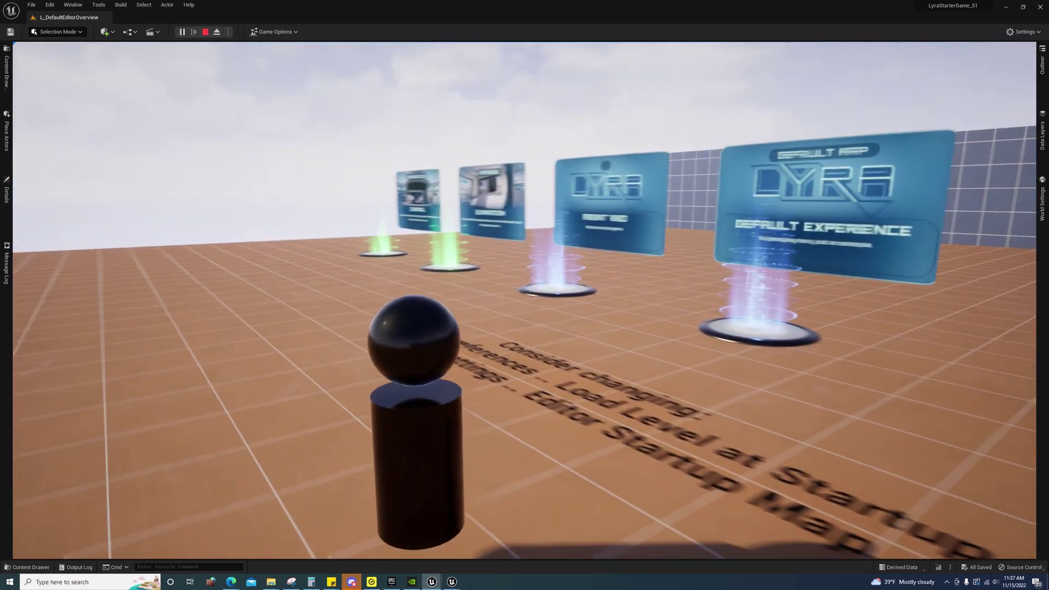
pyautogui.press('a')
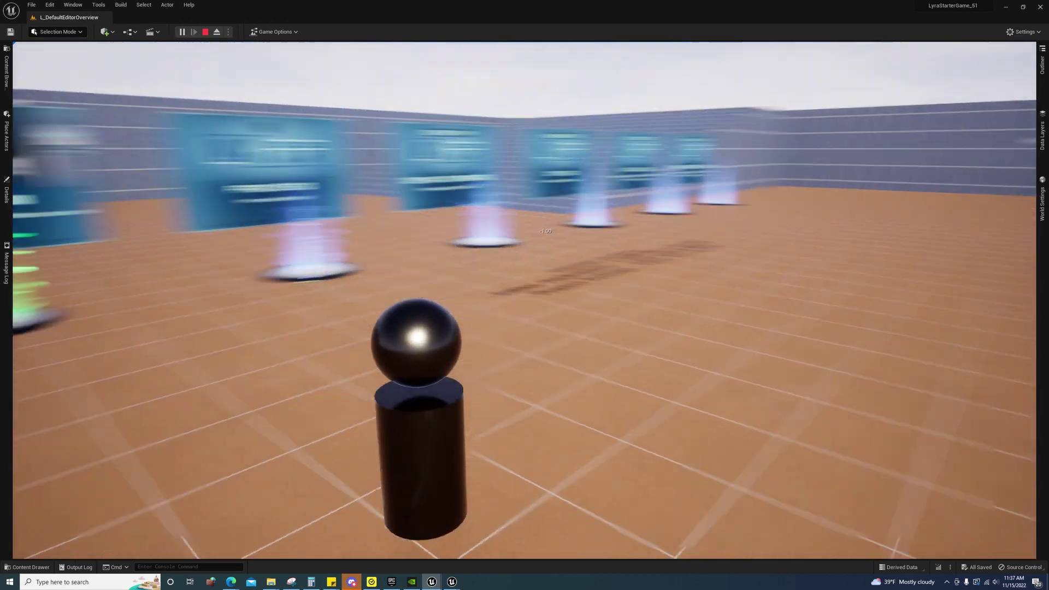
# Eject from the player character and move the free camera back to view the character and the portals
pyautogui.hotkey('shift', 'F1')
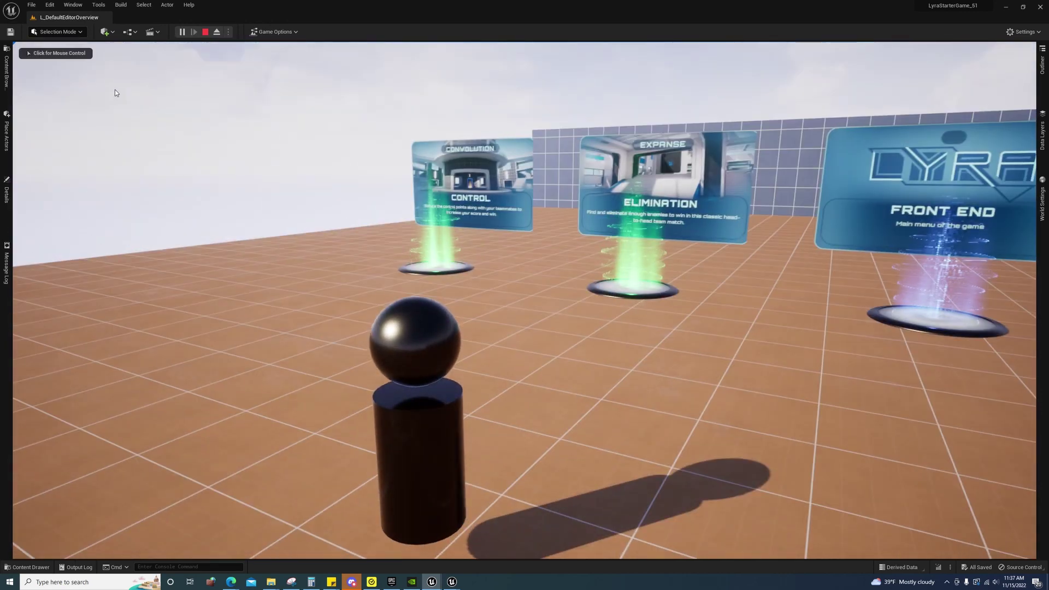
pyautogui.click(217, 33)
pyautogui.press('a')
pyautogui.moveTo(525, 372); pyautogui.dragTo(344, 360, button='right')
pyautogui.press('d')
pyautogui.press('s')
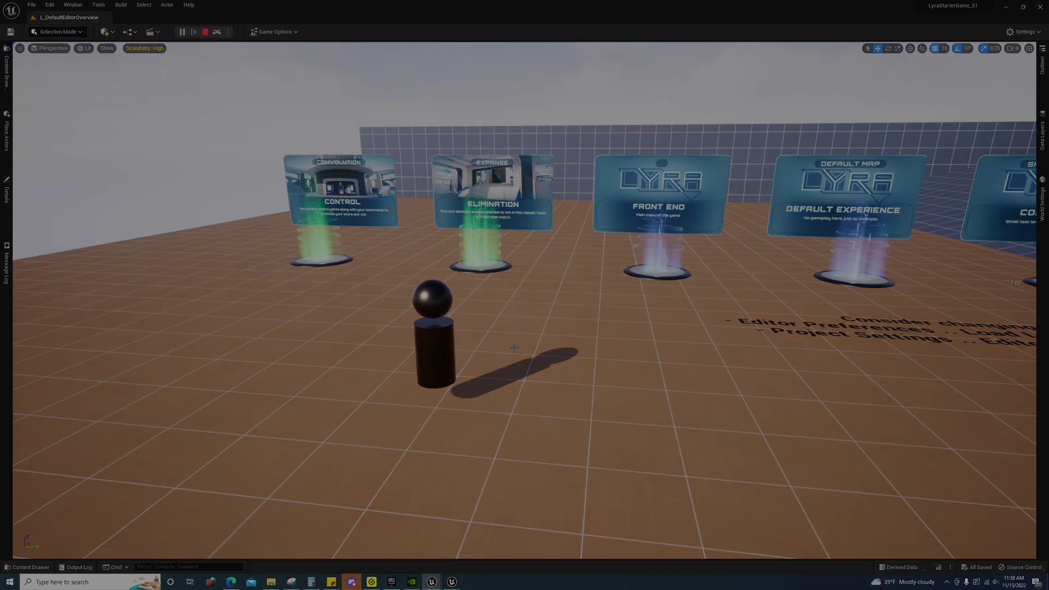